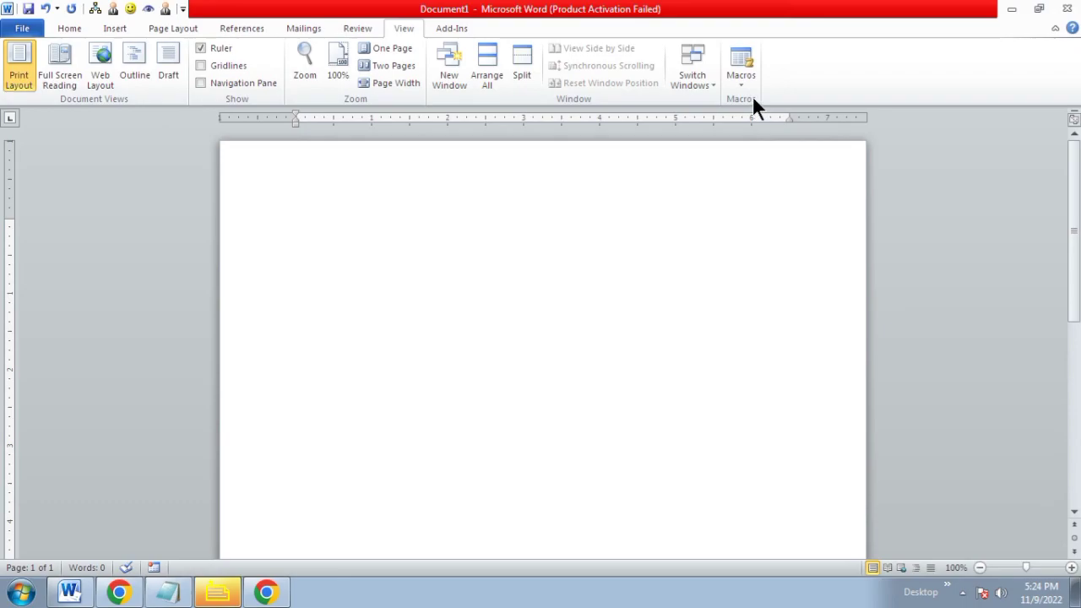
# Start recording a new macro named abcd from the View tab's Macros menu.
pyautogui.click(744, 82)
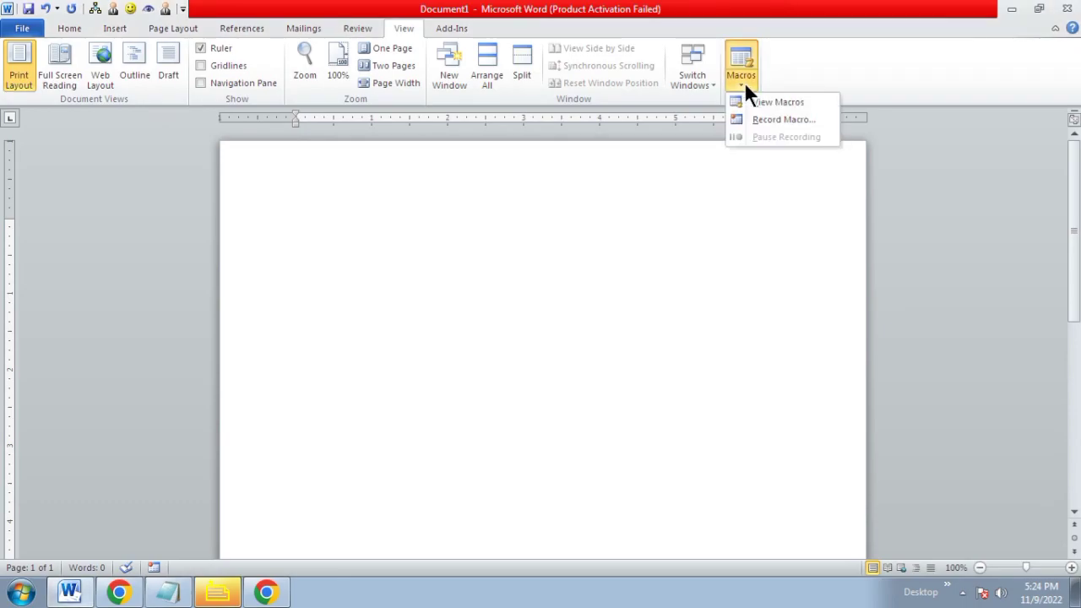
pyautogui.click(777, 129)
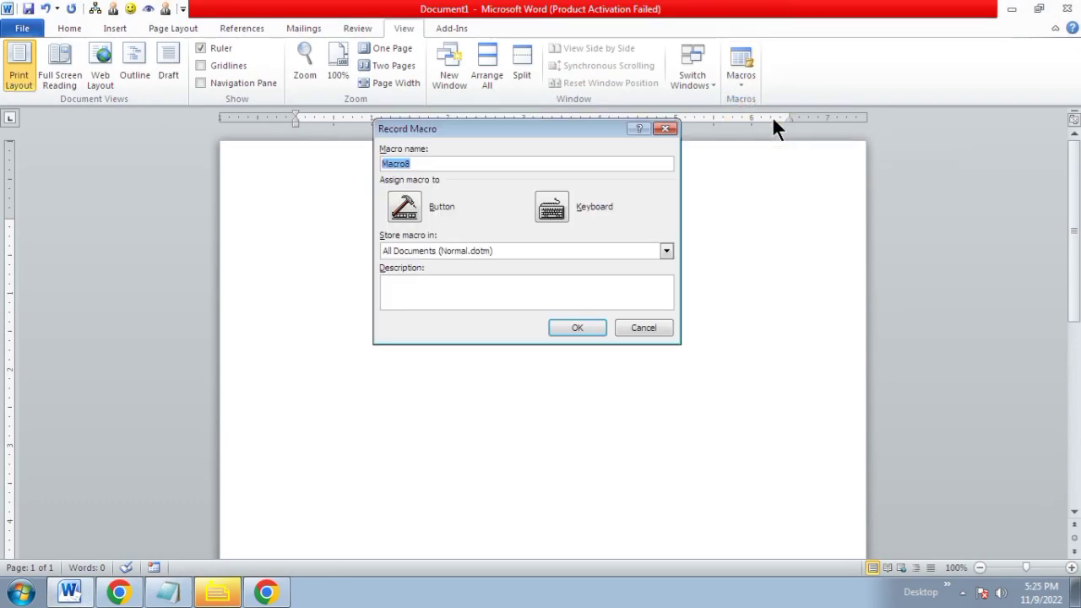
pyautogui.moveTo(523, 128); pyautogui.dragTo(530, 150)
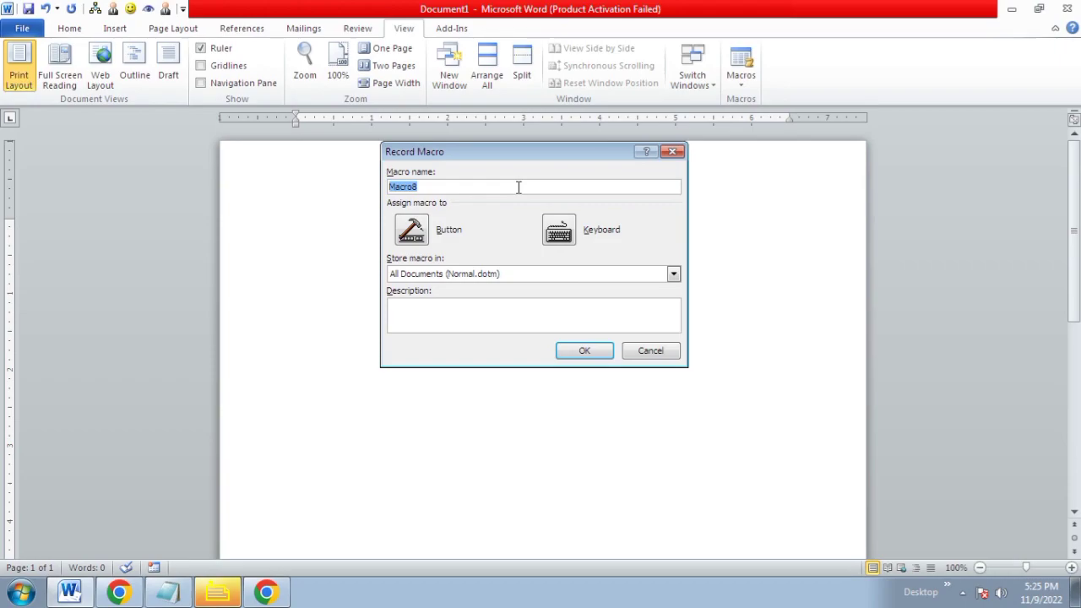
pyautogui.write('abc')
pyautogui.write('d')
# Add Normal.NewMacros.abcd to the Quick Access Toolbar and open its Modify Button settings.
pyautogui.click(414, 228)
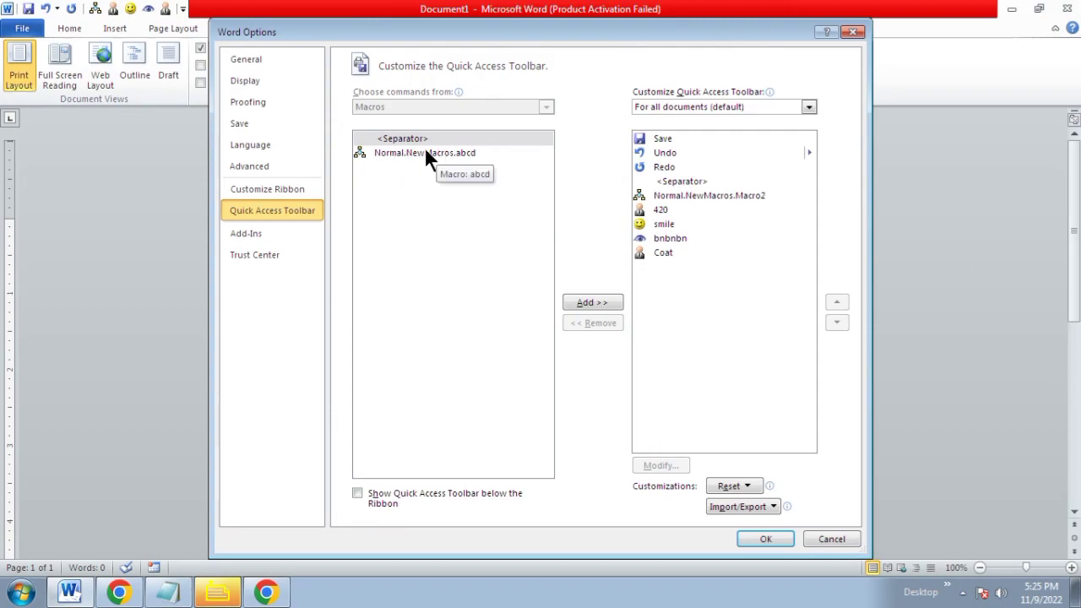
pyautogui.click(444, 158)
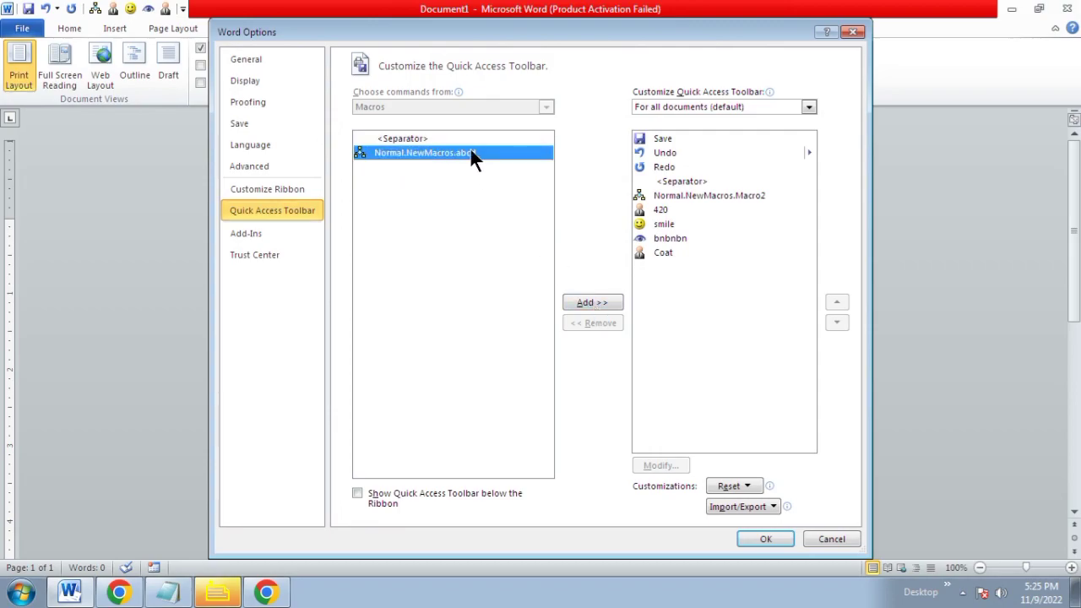
pyautogui.click(584, 304)
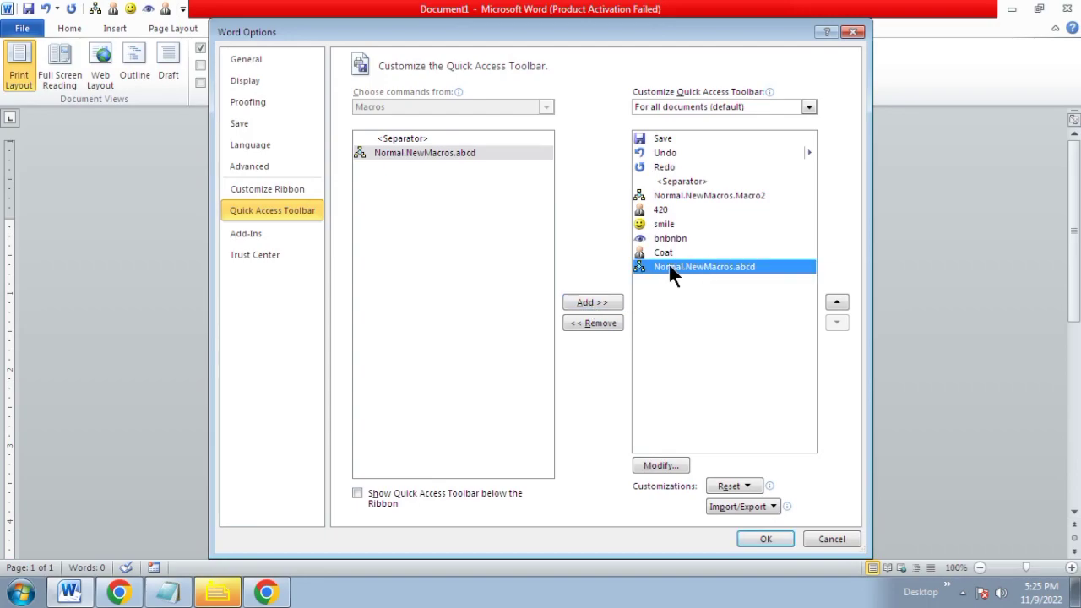
pyautogui.click(663, 466)
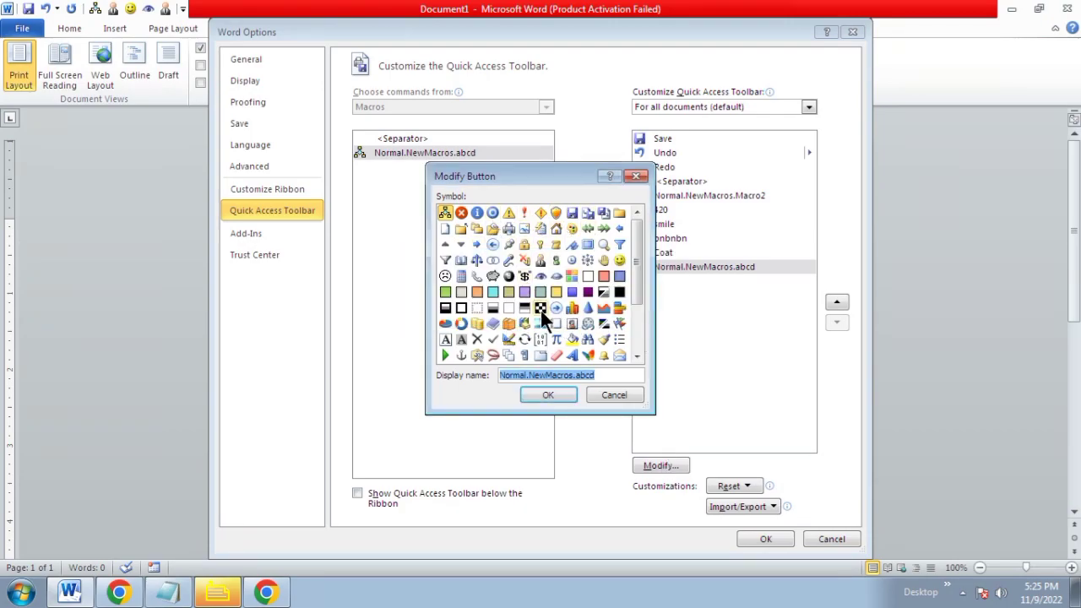
# Write 'Choose any Symbol & Set Display Name' as the first Notepad line, then return to Word.
pyautogui.click(169, 591)
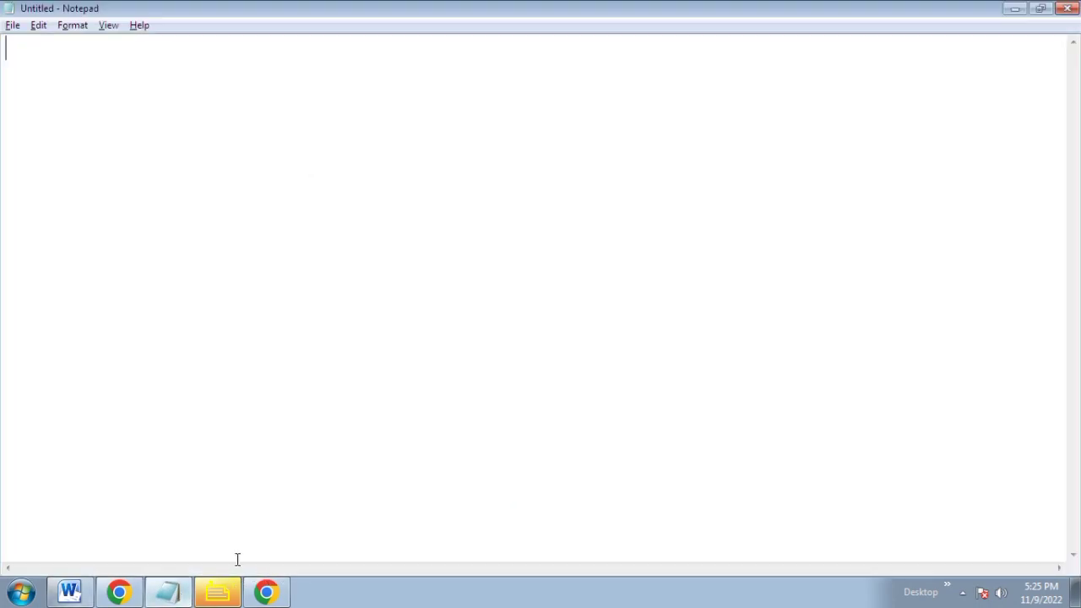
pyautogui.write('S')
pyautogui.press('BackSpace')
pyautogui.write('C')
pyautogui.write('hoose any ')
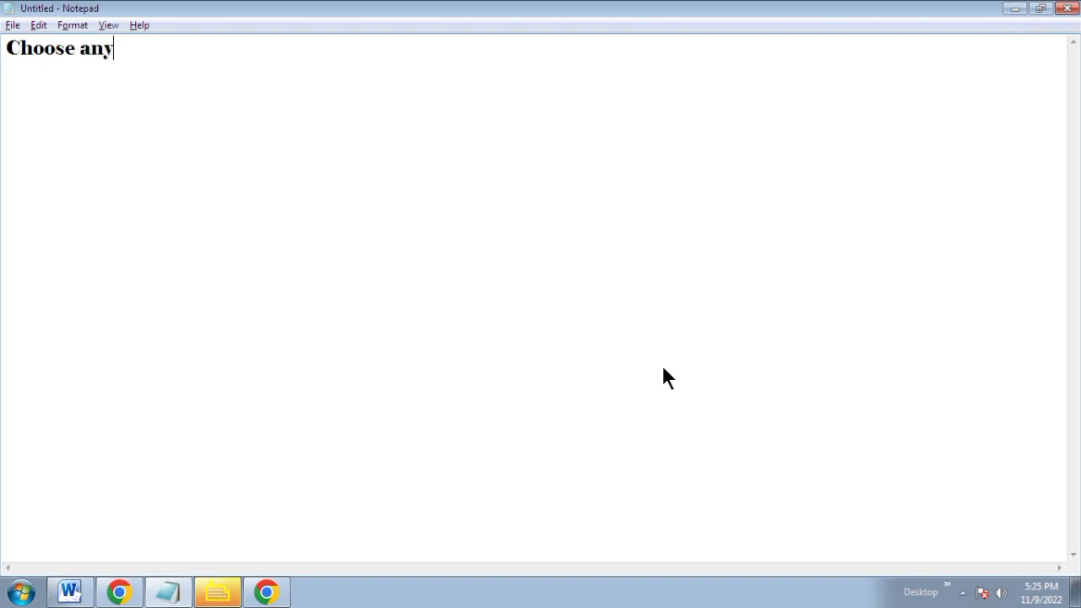
pyautogui.write('Symbol')
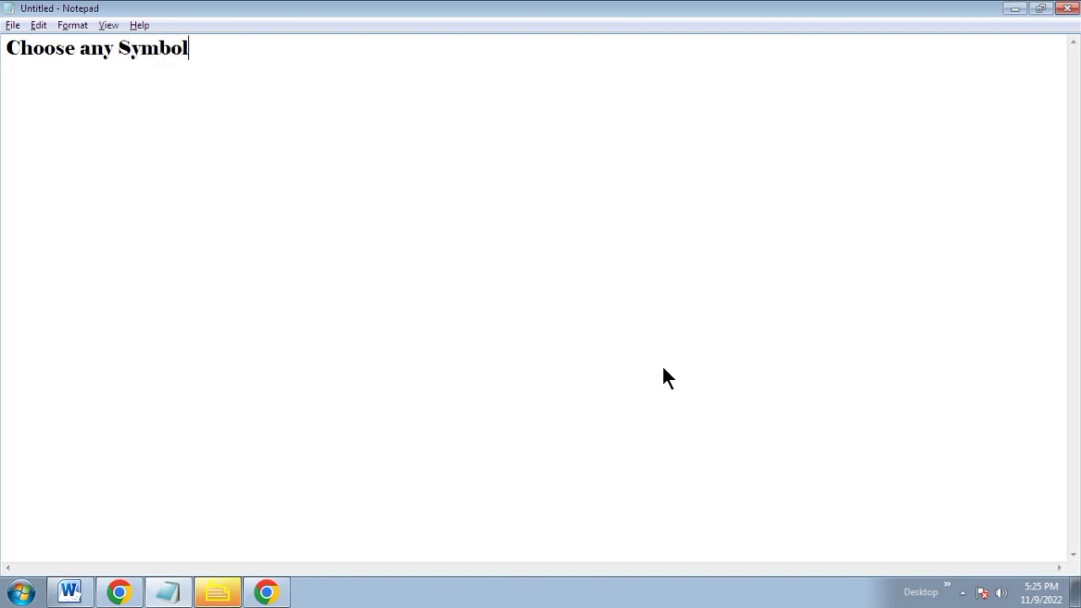
pyautogui.write(' & Se')
pyautogui.write('t Displa')
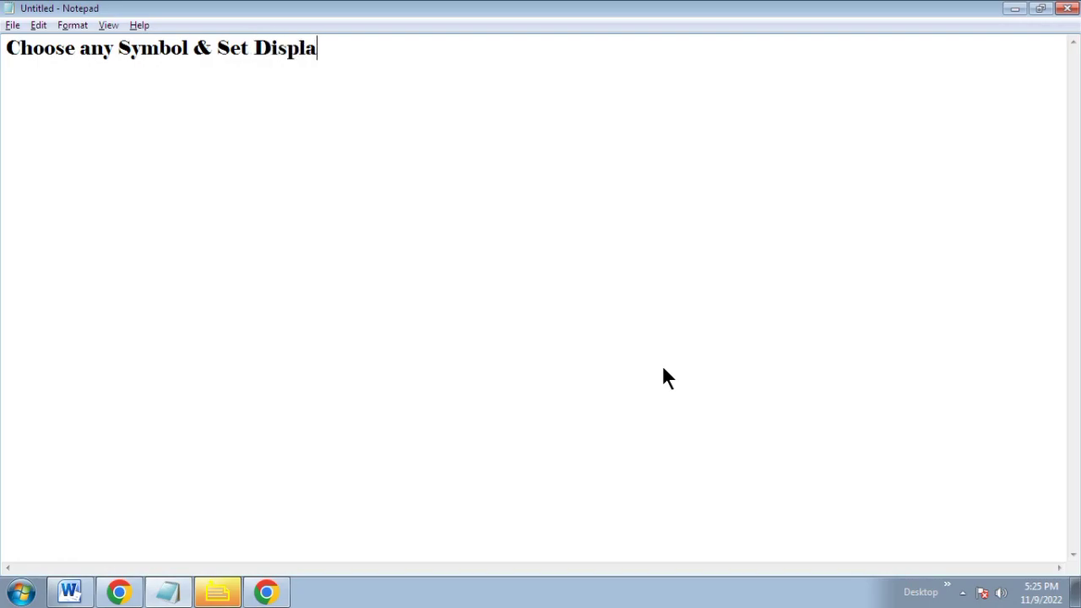
pyautogui.write('y Name')
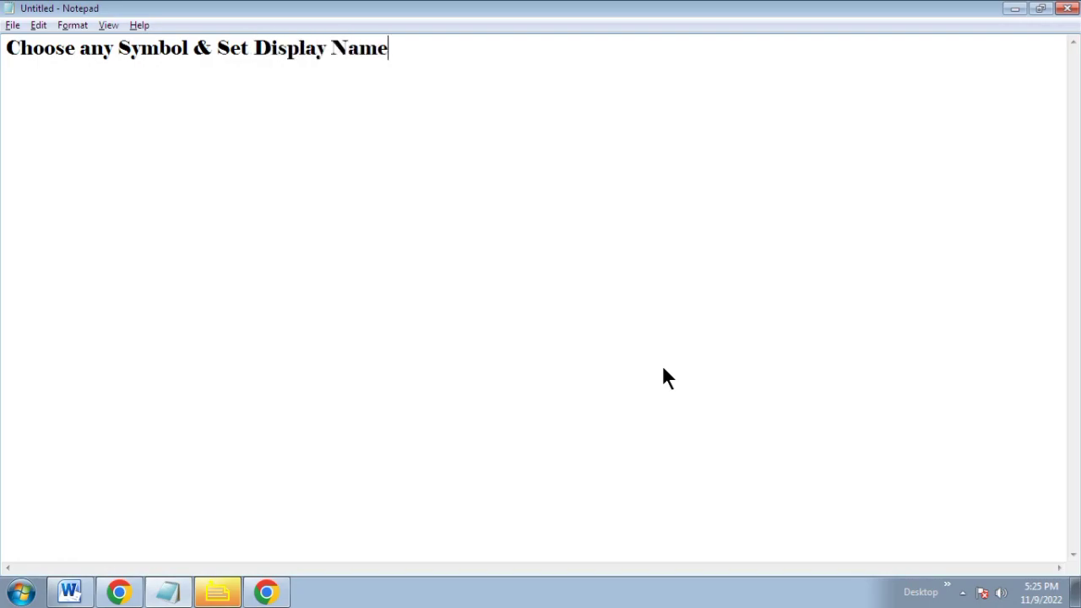
pyautogui.press('Return')
pyautogui.hotkey('alt', 'Tab')
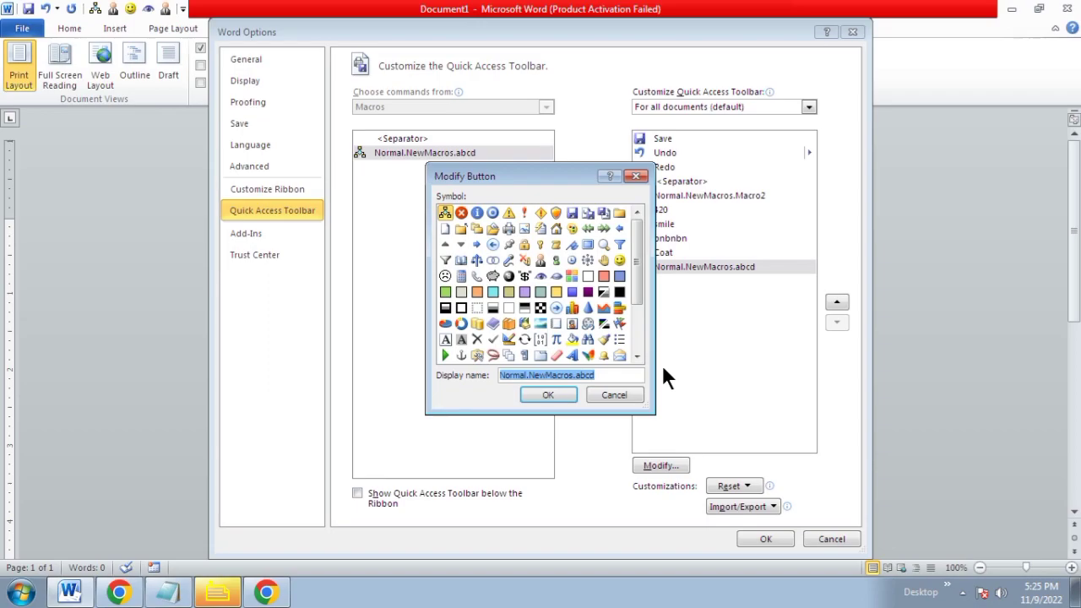
# Give the abcd toolbar button the eye symbol and the display name 'Eye', and confirm.
pyautogui.click(540, 275)
pyautogui.moveTo(476, 375); pyautogui.dragTo(622, 375)
pyautogui.press('BackSpace')
pyautogui.write('Eye')
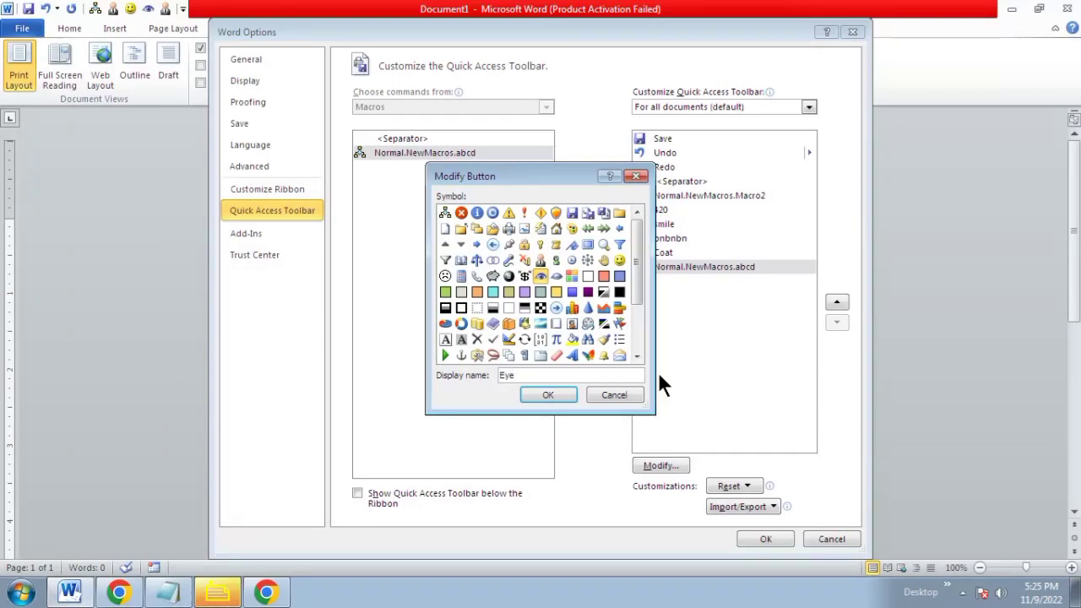
pyautogui.click(548, 395)
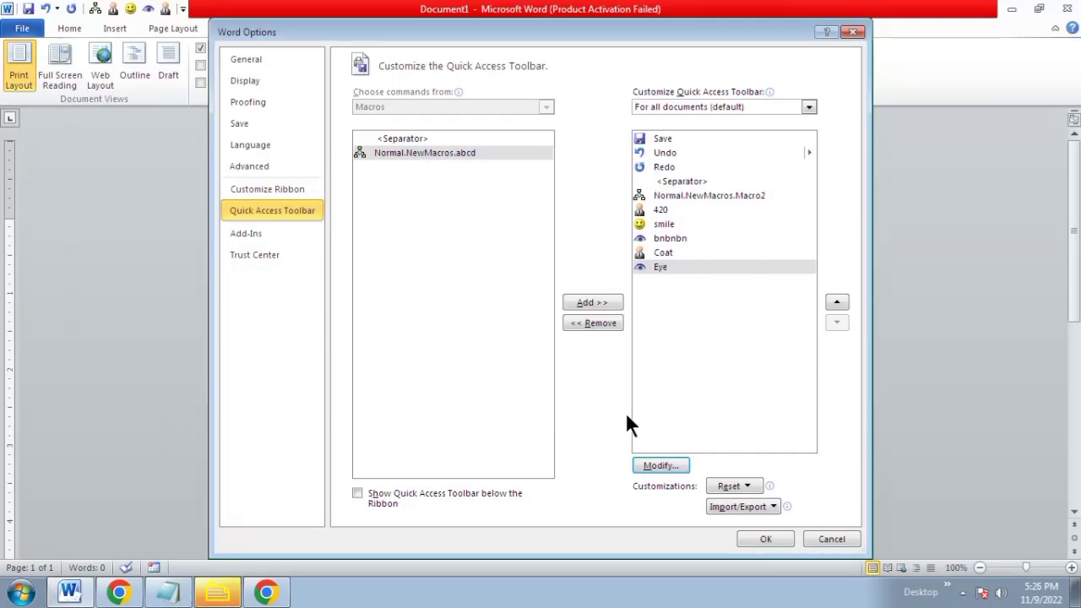
# Close Word Options and add 'Write Some text which you want to record' as Notepad's second line.
pyautogui.click(765, 538)
pyautogui.hotkey('alt', 'Tab')
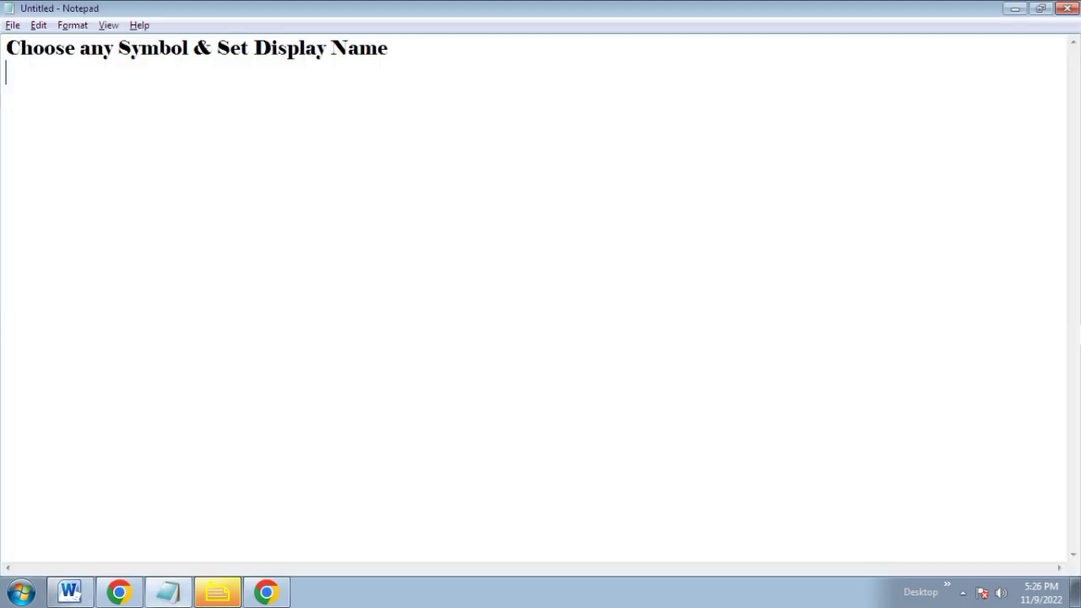
pyautogui.write('Write ')
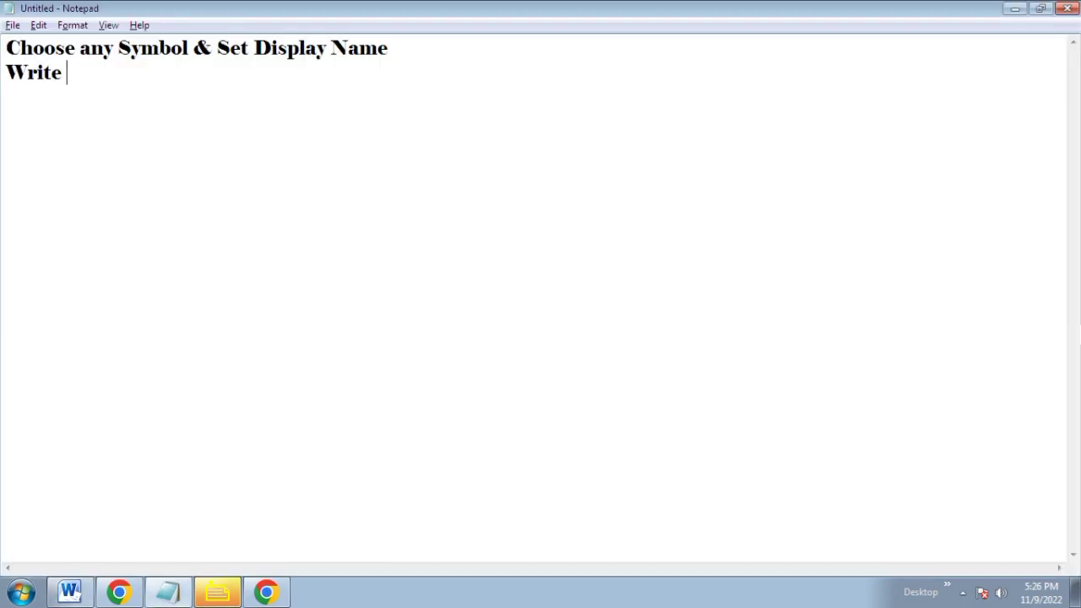
pyautogui.write('Some ')
pyautogui.write('text which')
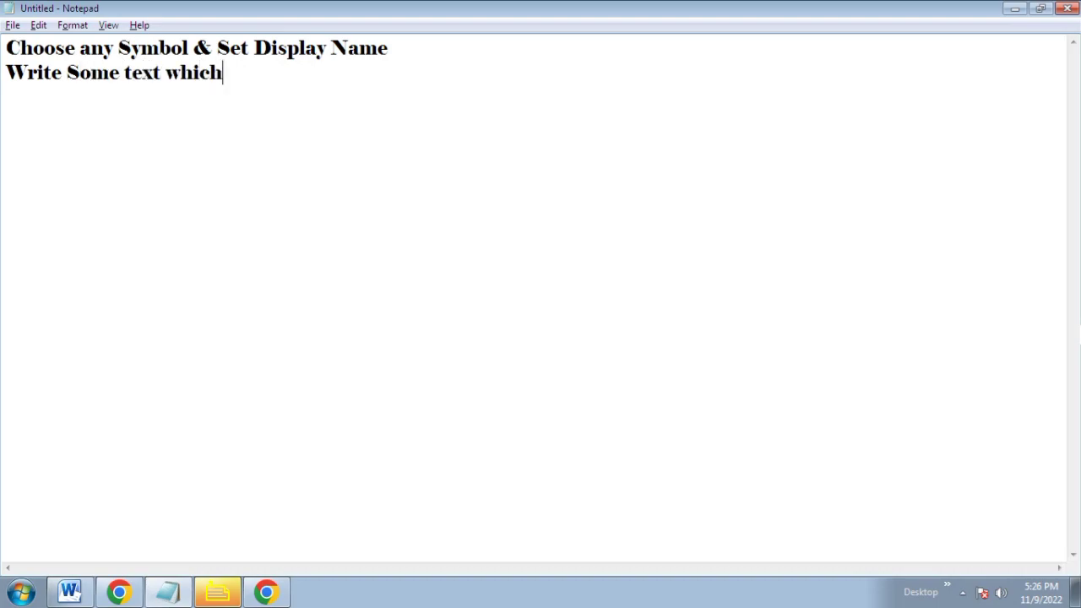
pyautogui.write(' you want')
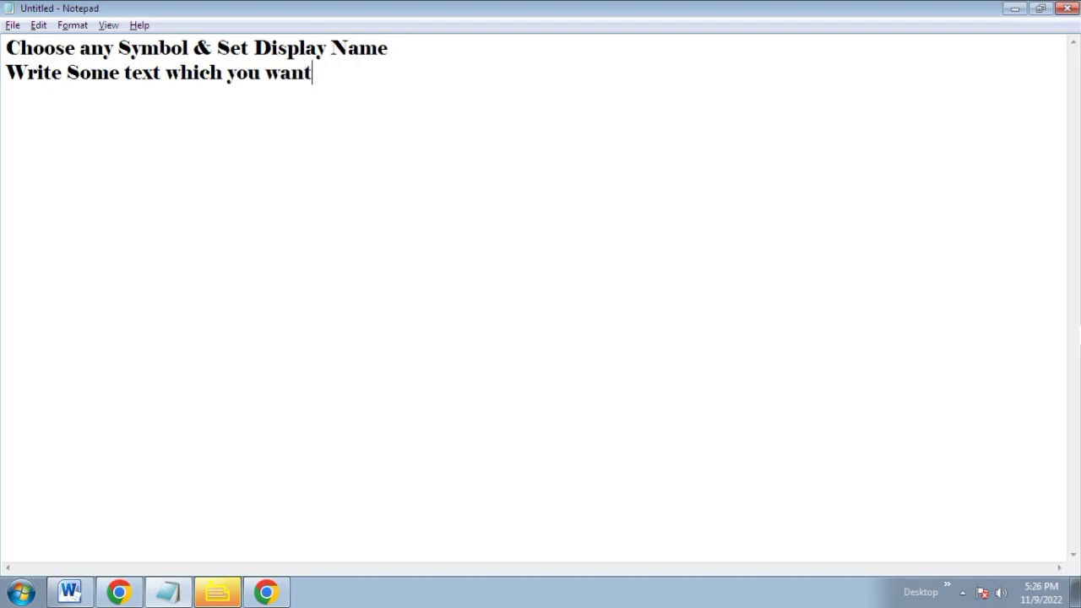
pyautogui.write(' to se')
pyautogui.press('BackSpace')
pyautogui.press('BackSpace')
pyautogui.write('recond')
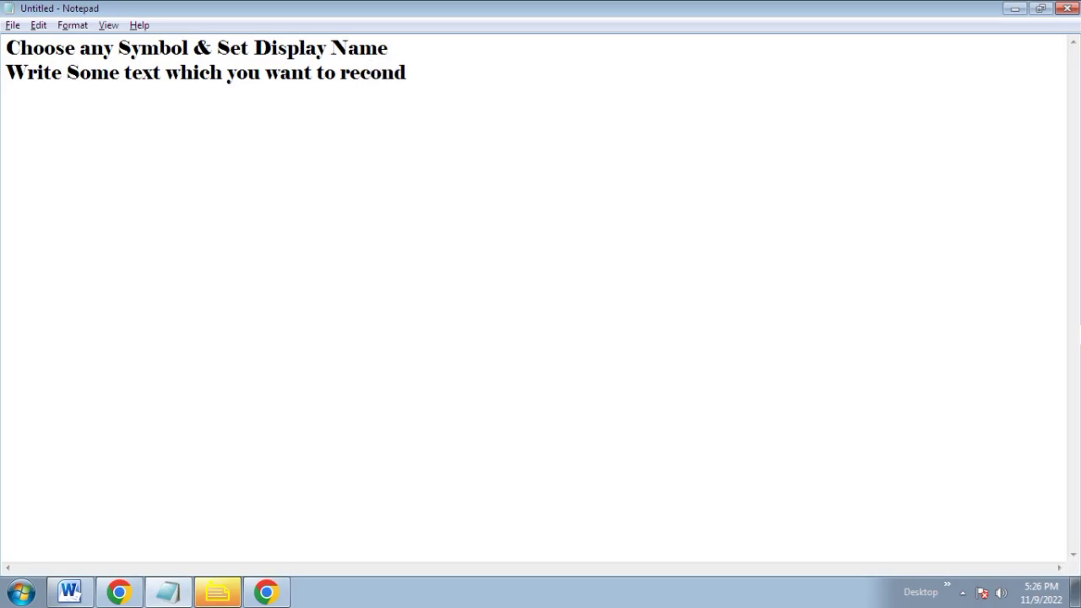
pyautogui.press('BackSpace')
pyautogui.press('BackSpace')
pyautogui.write('rd')
pyautogui.press('Return')
pyautogui.hotkey('alt', 'Tab')
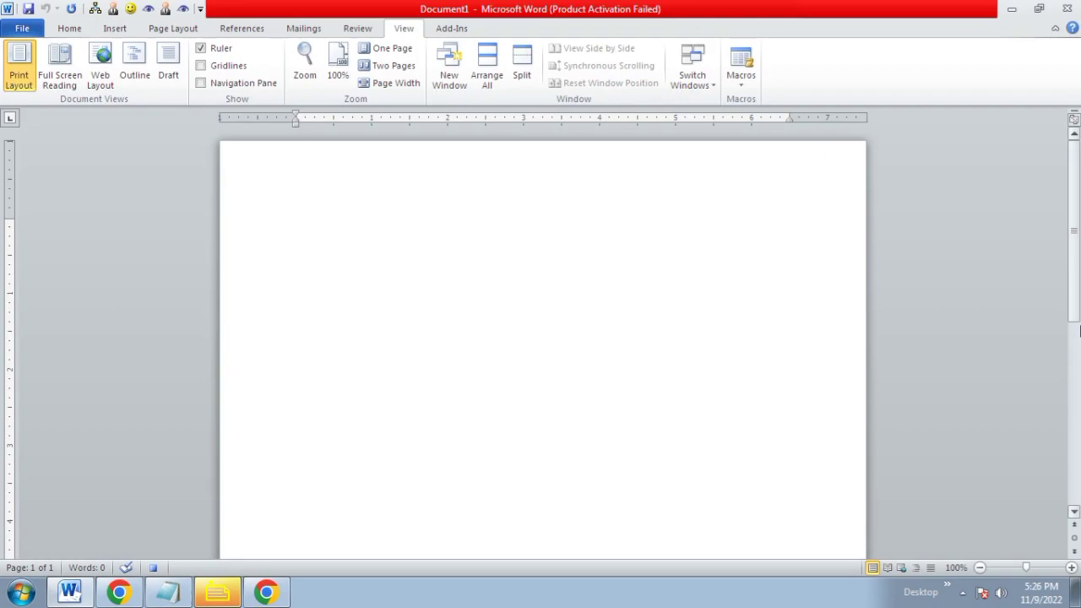
# Record 'thousand Rupees Only.' with a line break, then stop the macro recording.
pyautogui.write('R')
pyautogui.write('th')
pyautogui.write('s')
pyautogui.write('d')
pyautogui.write(' Ru')
pyautogui.write('pees On')
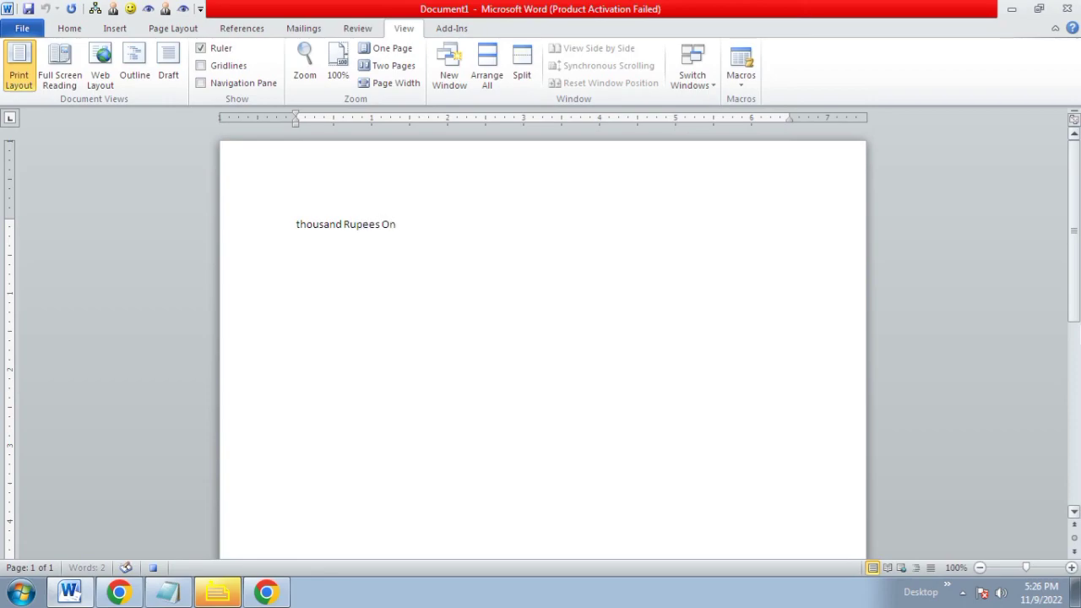
pyautogui.write('.')
pyautogui.press('Return')
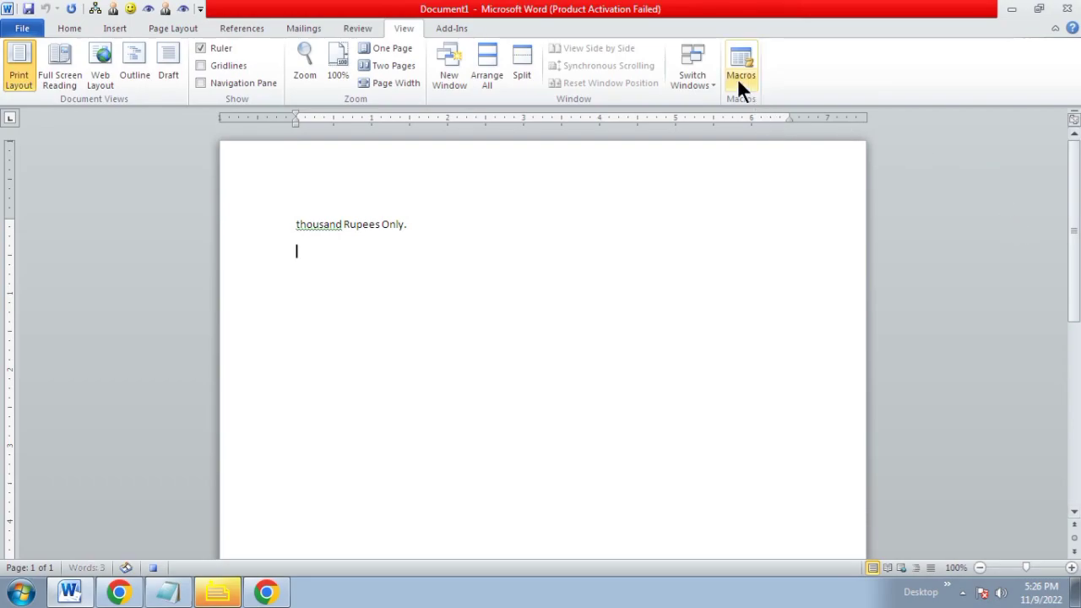
pyautogui.click(740, 85)
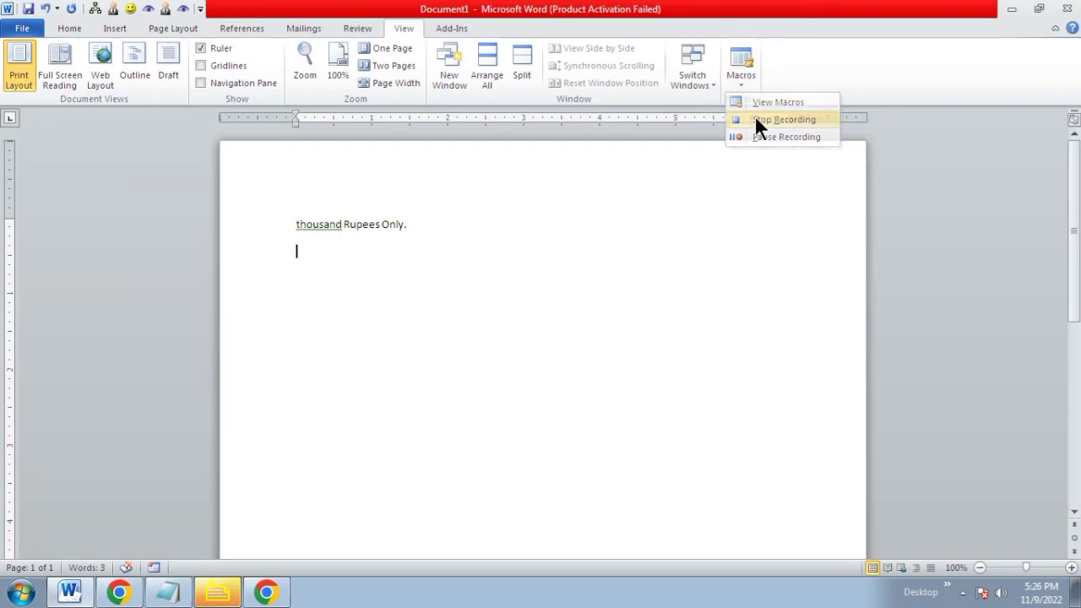
pyautogui.click(756, 120)
pyautogui.hotkey('alt', 'Tab')
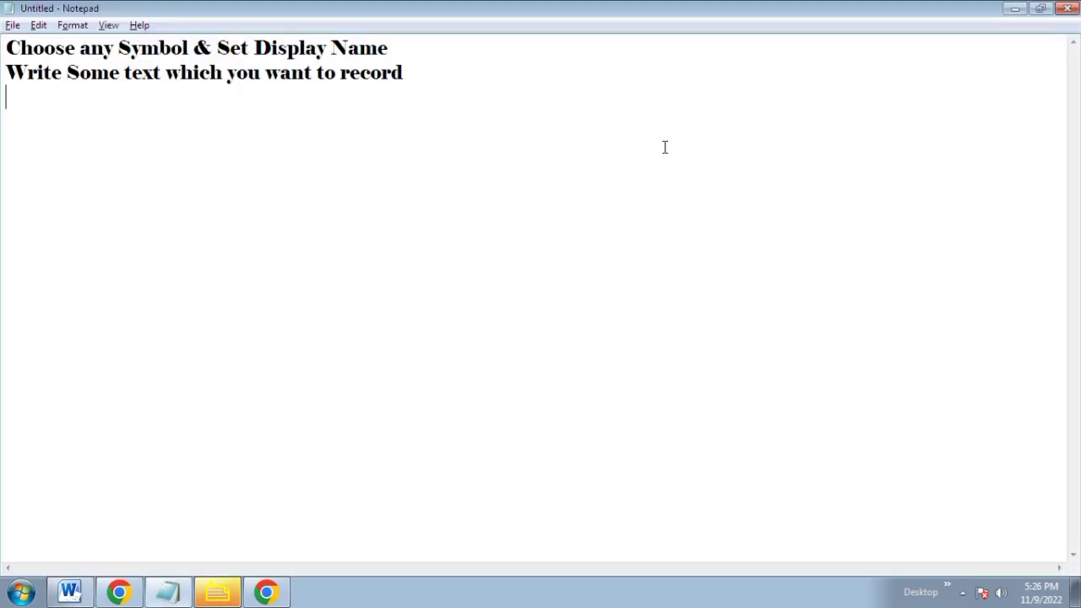
# Write the third Notepad line 'Press on the icon of button macro from quich access toolbar'.
pyautogui.write('Pr')
pyautogui.write('ess')
pyautogui.hotkey('alt', 'Tab')
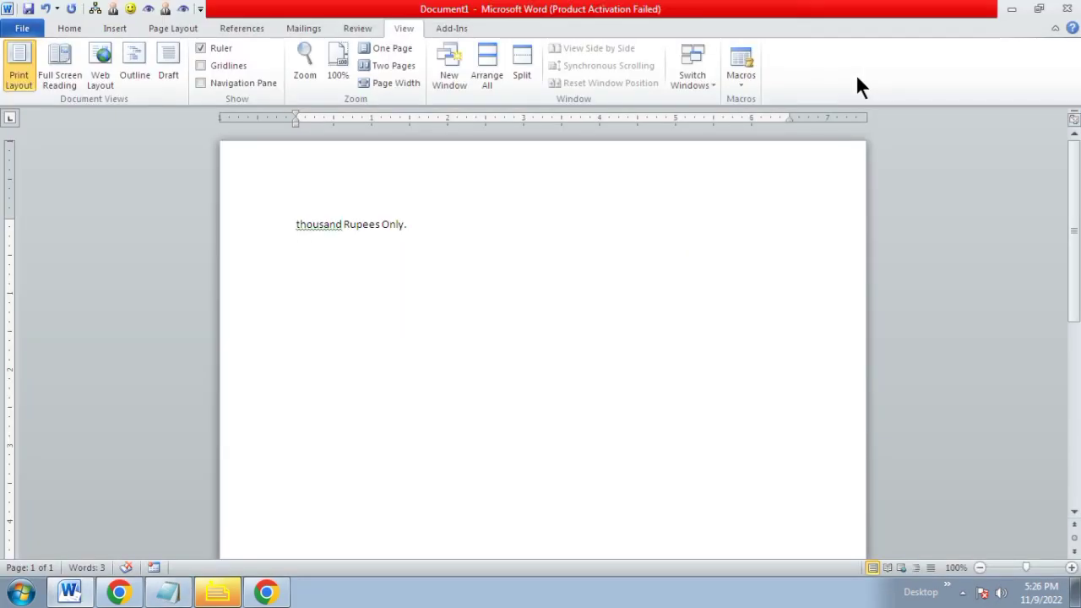
pyautogui.hotkey('alt', 'Tab')
pyautogui.hotkey('alt', 'Tab')
pyautogui.hotkey('alt', 'Tab')
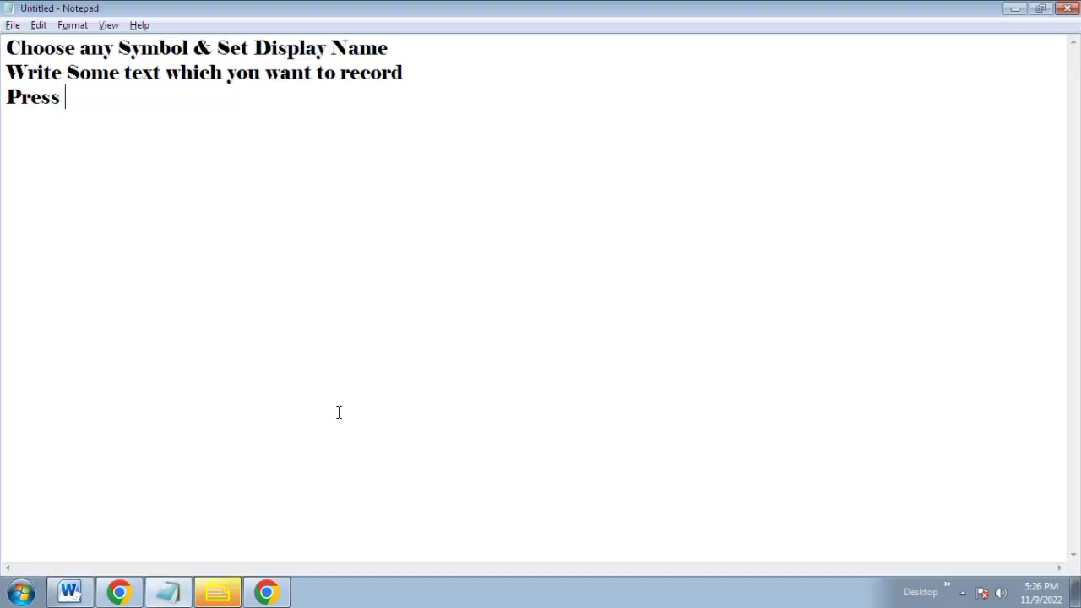
pyautogui.write('the')
pyautogui.press('BackSpace')
pyautogui.press('BackSpace')
pyautogui.press('BackSpace')
pyautogui.press('BackSpace')
pyautogui.write('on ')
pyautogui.write('the icon ')
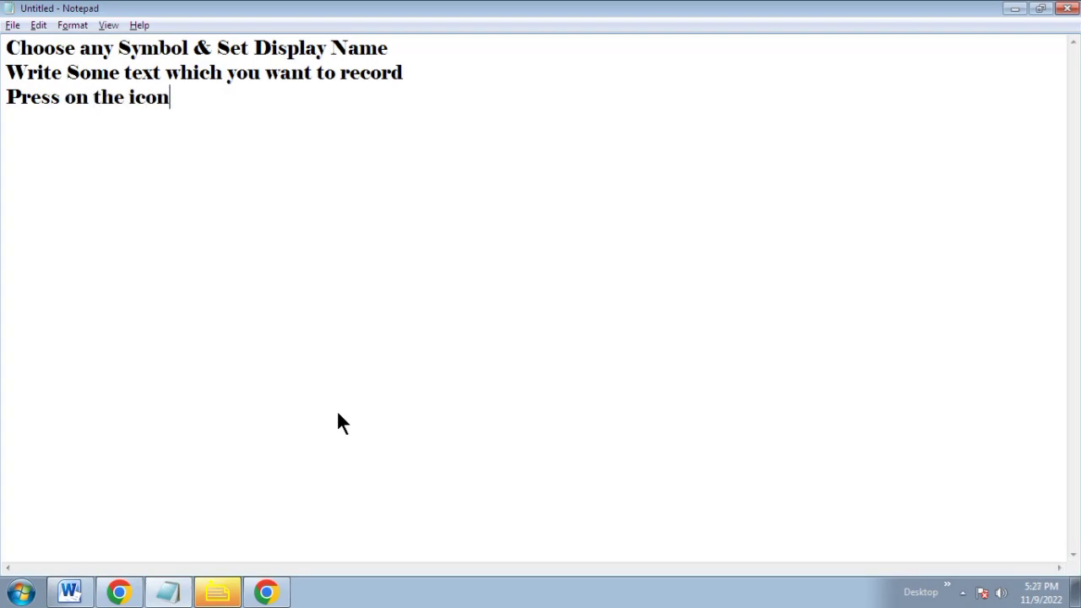
pyautogui.write('of ')
pyautogui.write('button ')
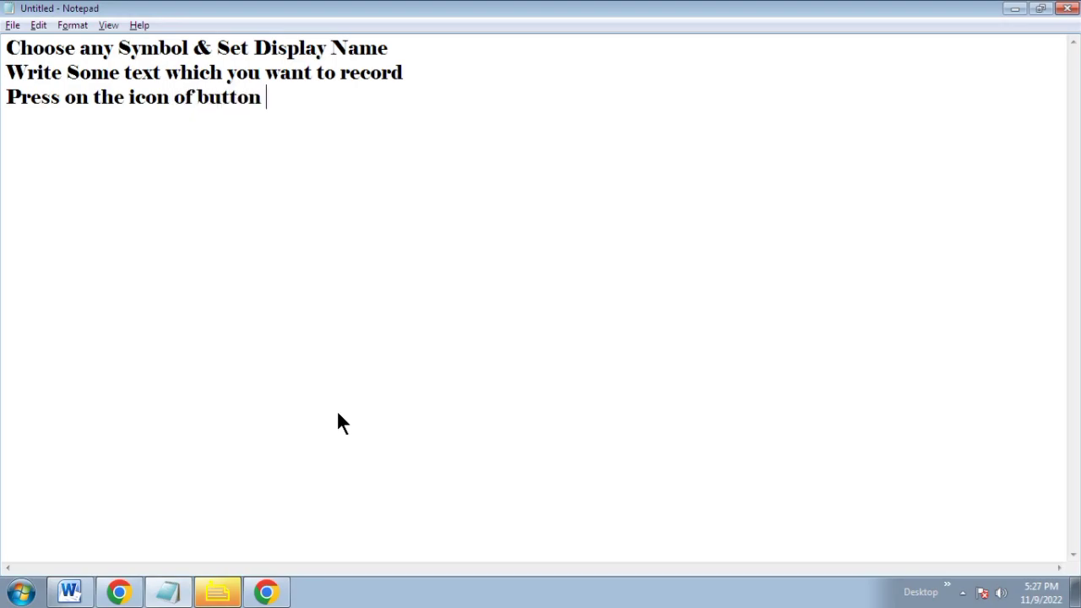
pyautogui.write('macro ')
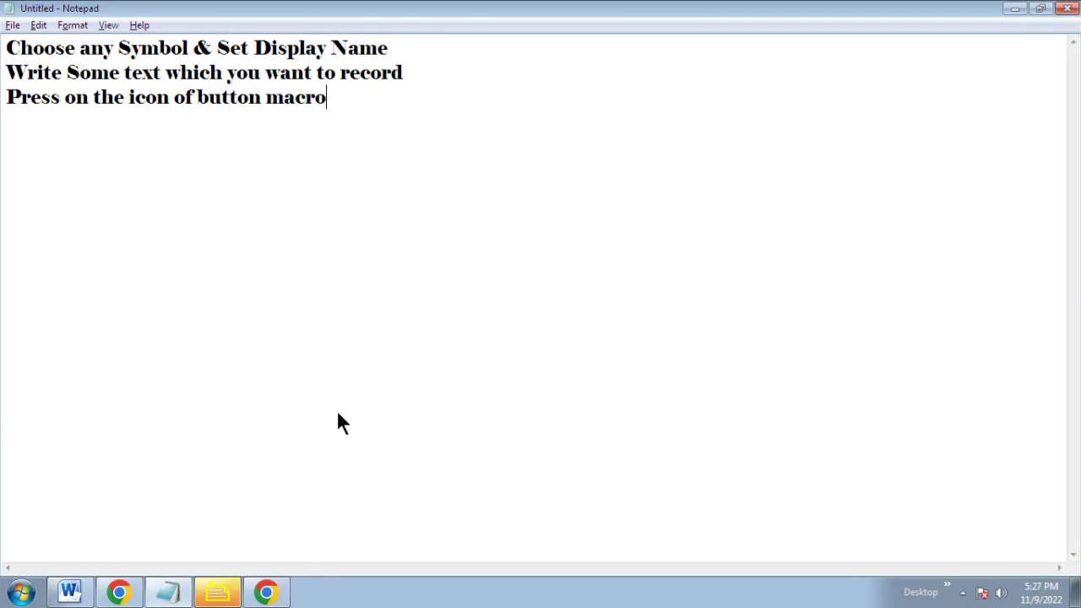
pyautogui.write('from q')
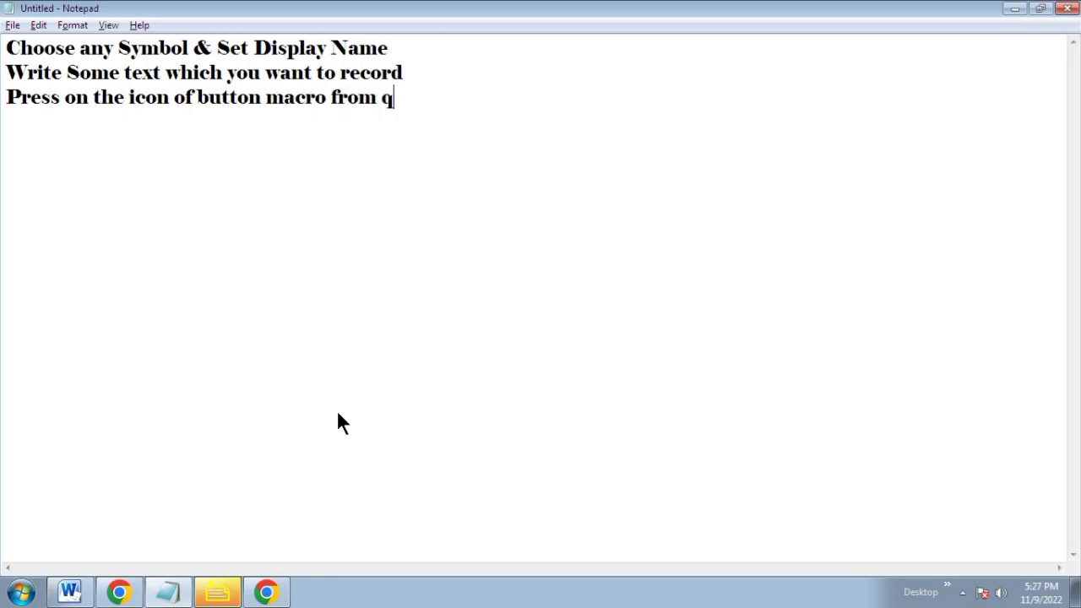
pyautogui.write('uich a')
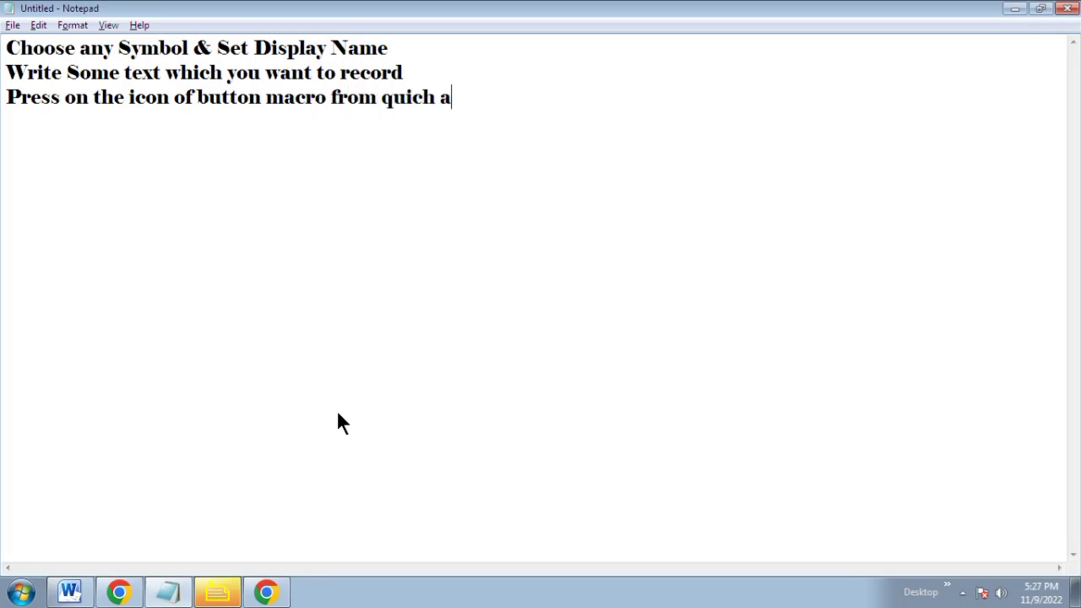
pyautogui.write('ccess t')
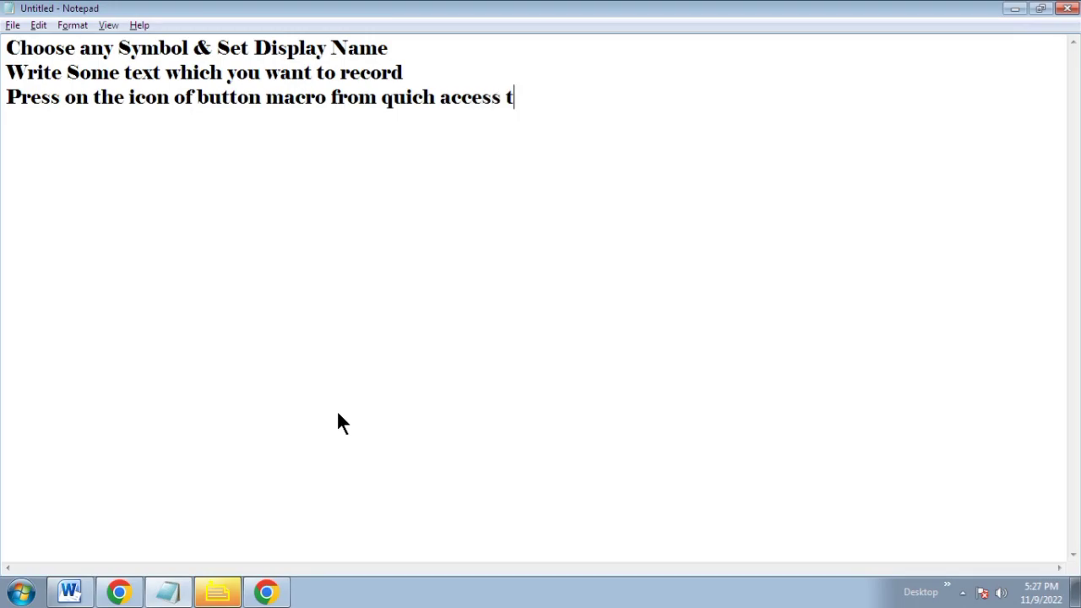
pyautogui.write('oolbar')
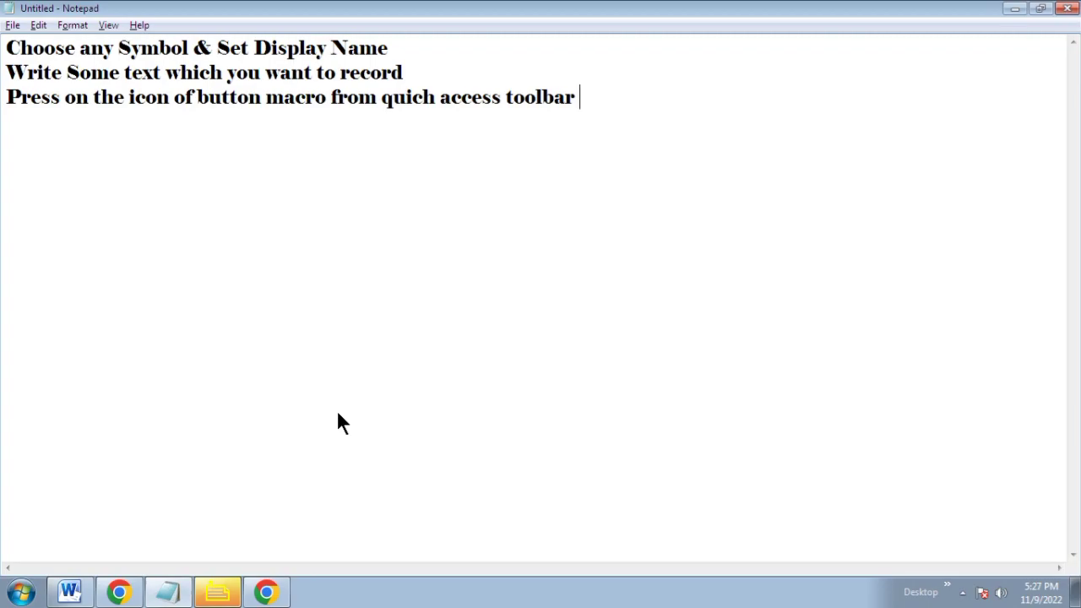
pyautogui.hotkey('alt', 'Tab')
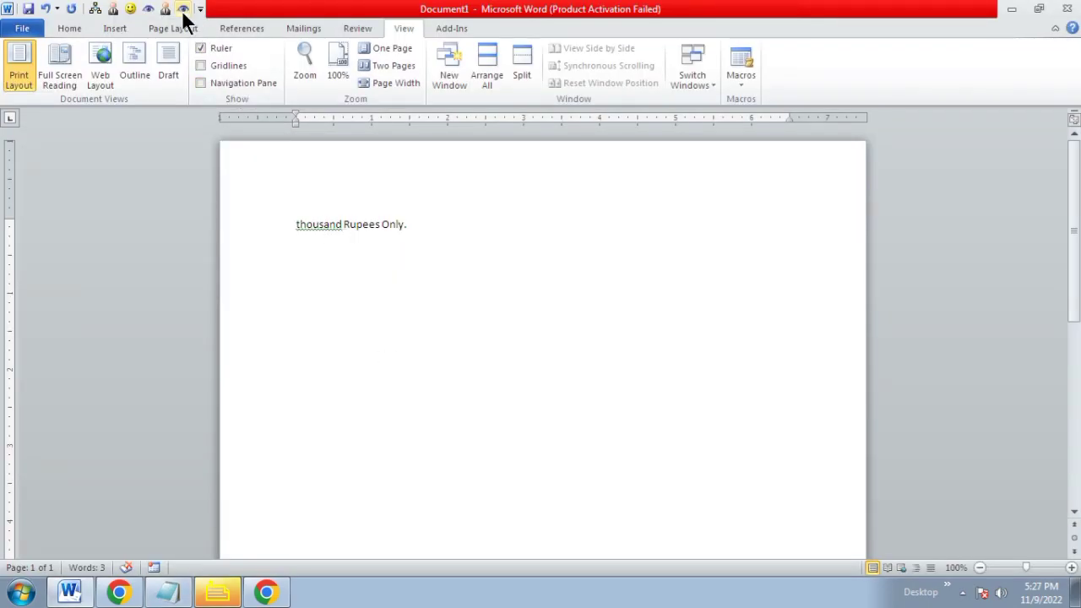
# Test the Eye macro button once, then clear all text from the document.
pyautogui.click(183, 10)
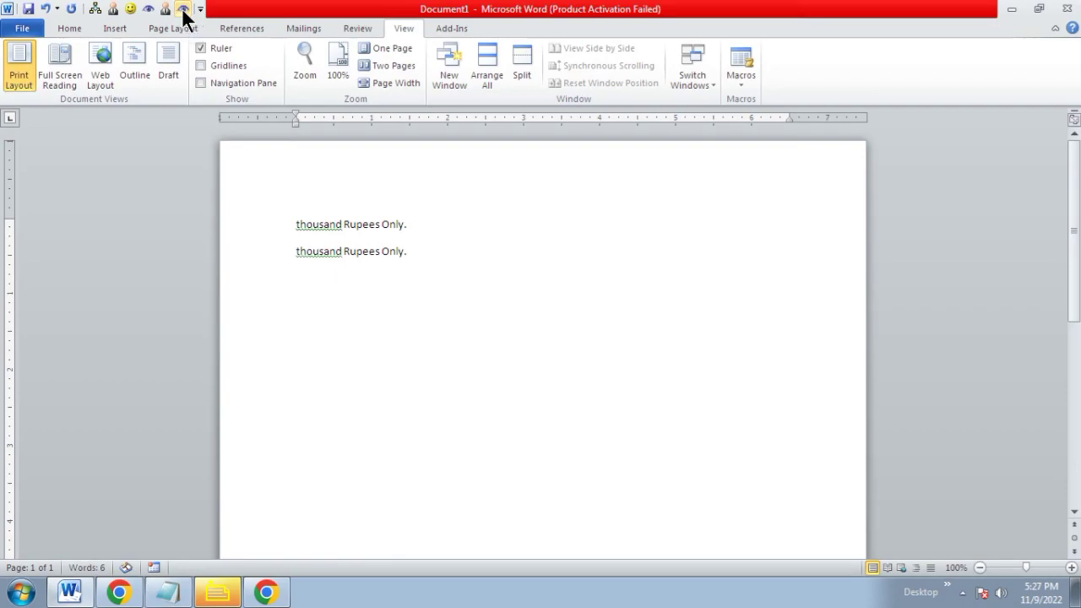
pyautogui.hotkey('ctrl', 'a')
pyautogui.press('Delete')
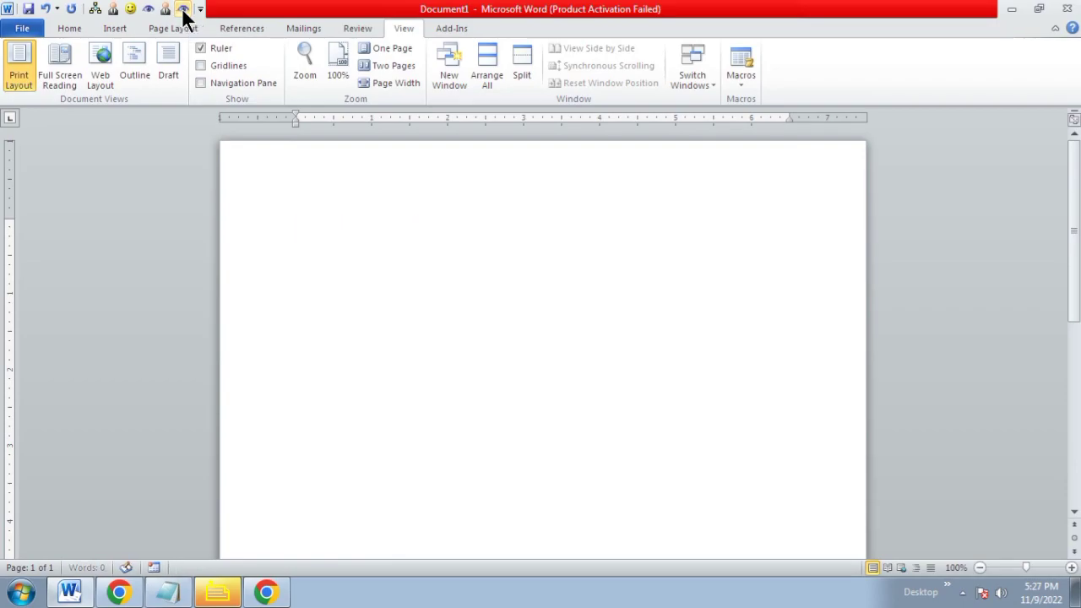
# Type '7000 = Seven' and '1000 = One', completing each with the Eye macro's 'thousand Rupees Only.'.
pyautogui.write('70')
pyautogui.write('00 = S')
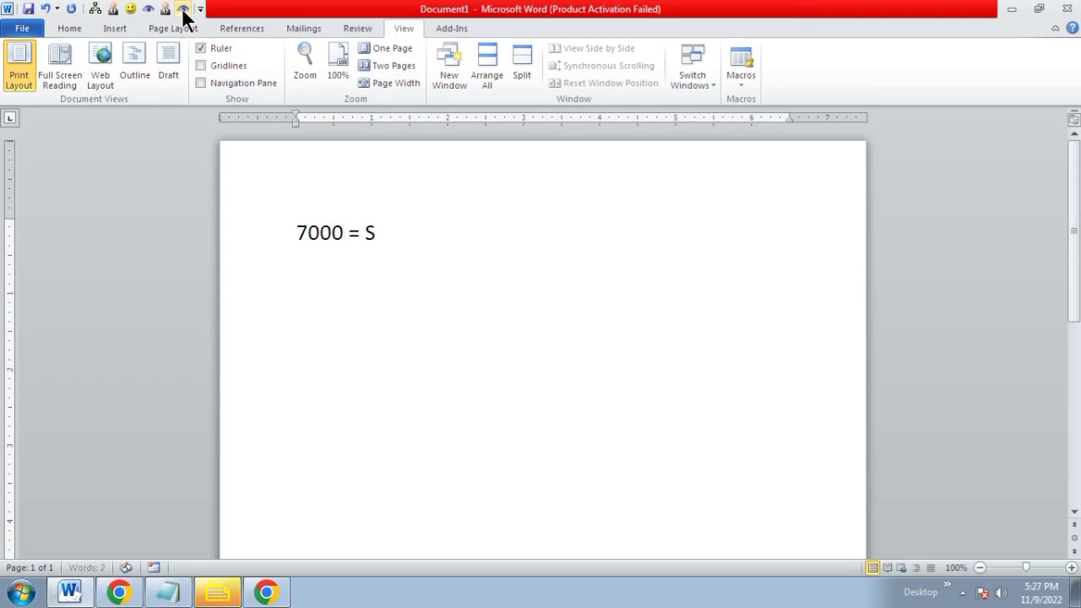
pyautogui.write('even')
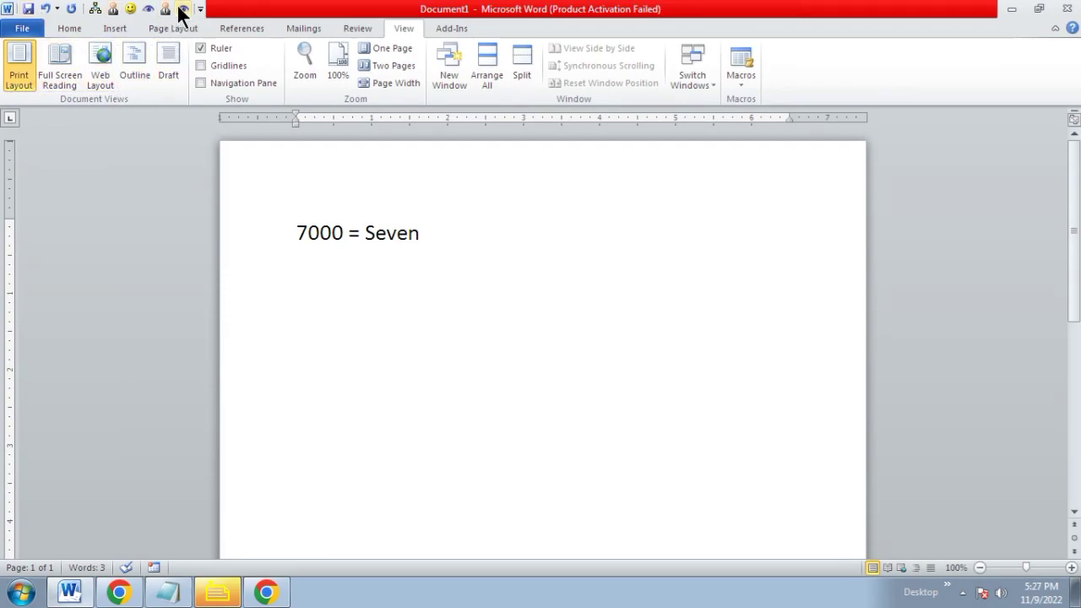
pyautogui.click(182, 9)
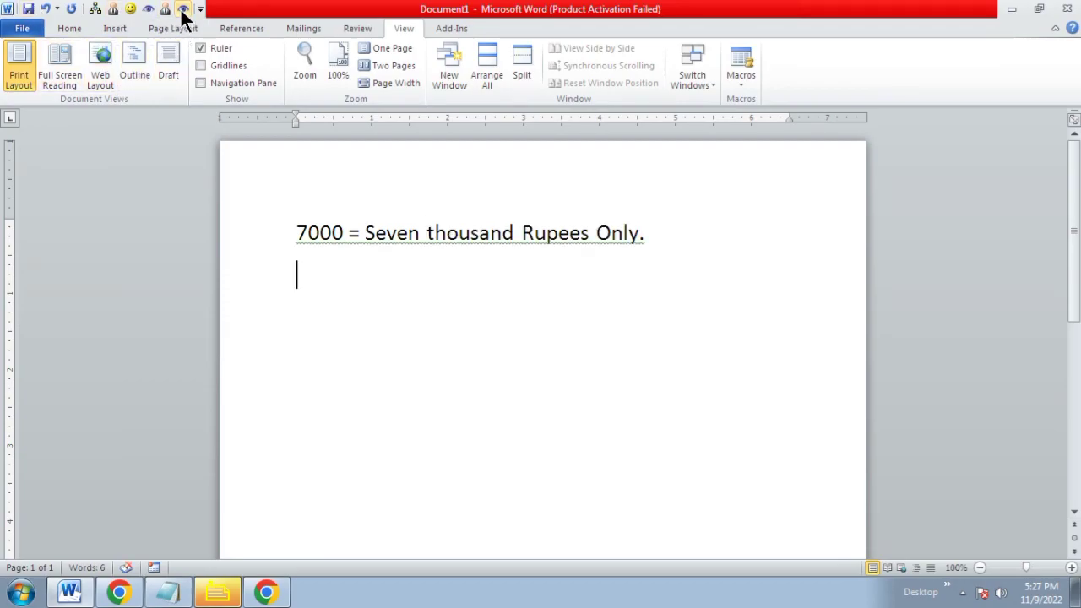
pyautogui.write('100')
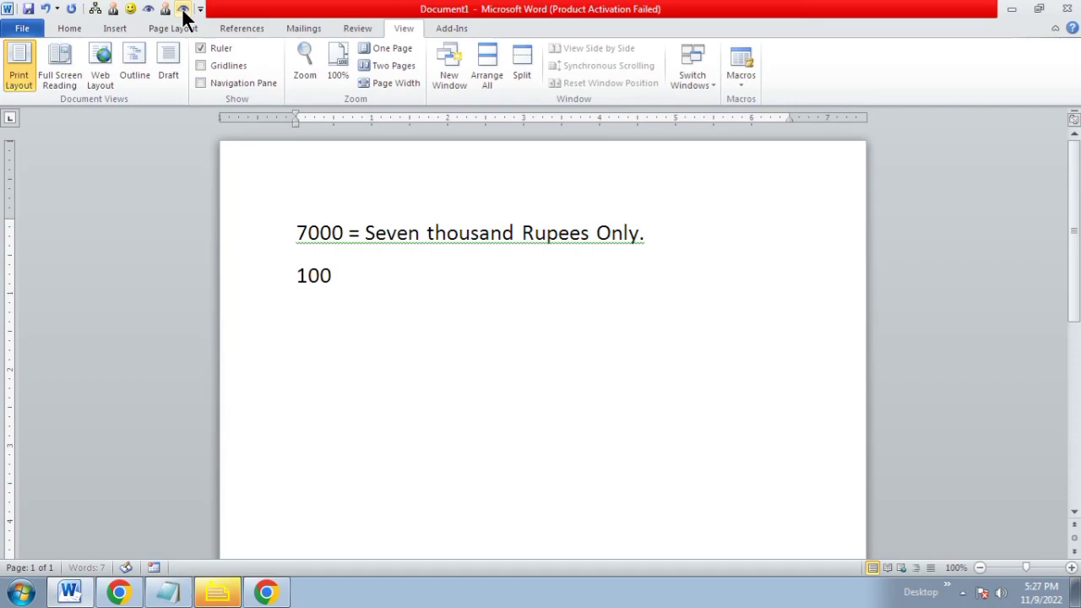
pyautogui.write('0 = ')
pyautogui.write('One')
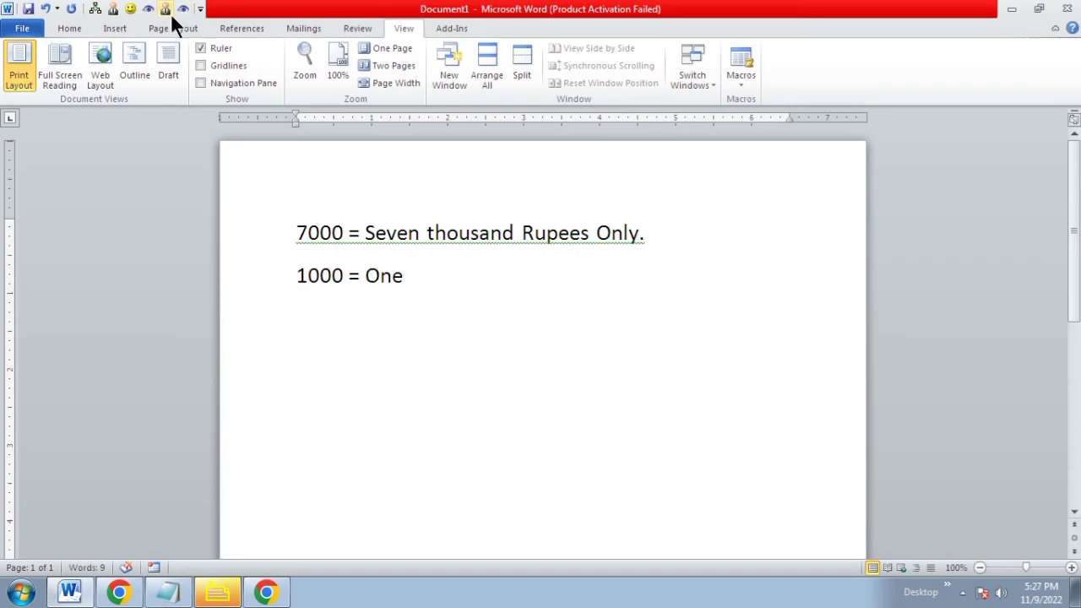
pyautogui.click(181, 15)
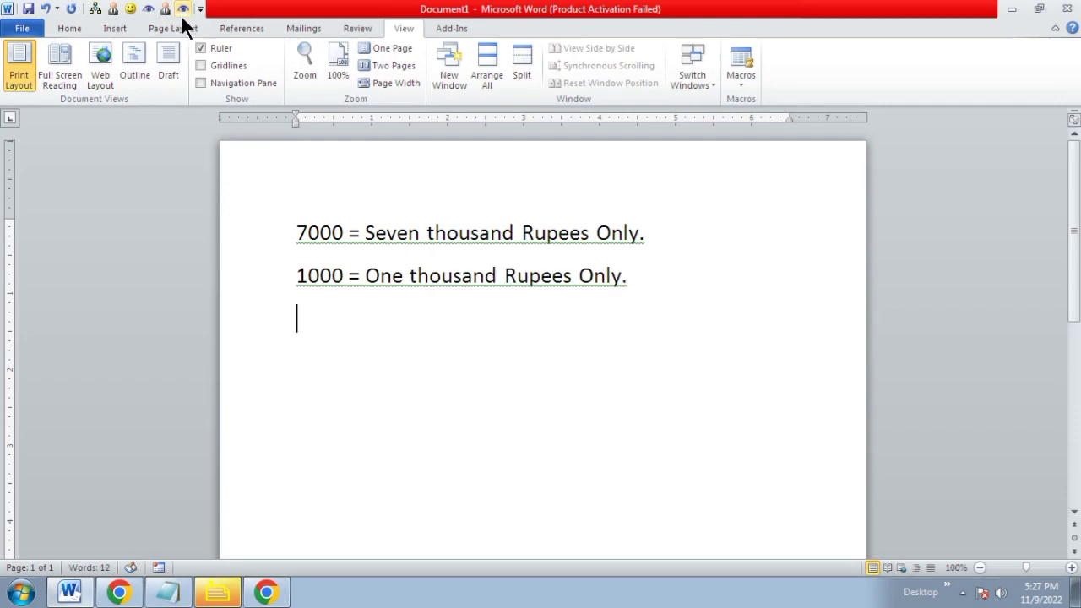
pyautogui.hotkey('alt', 'Tab')
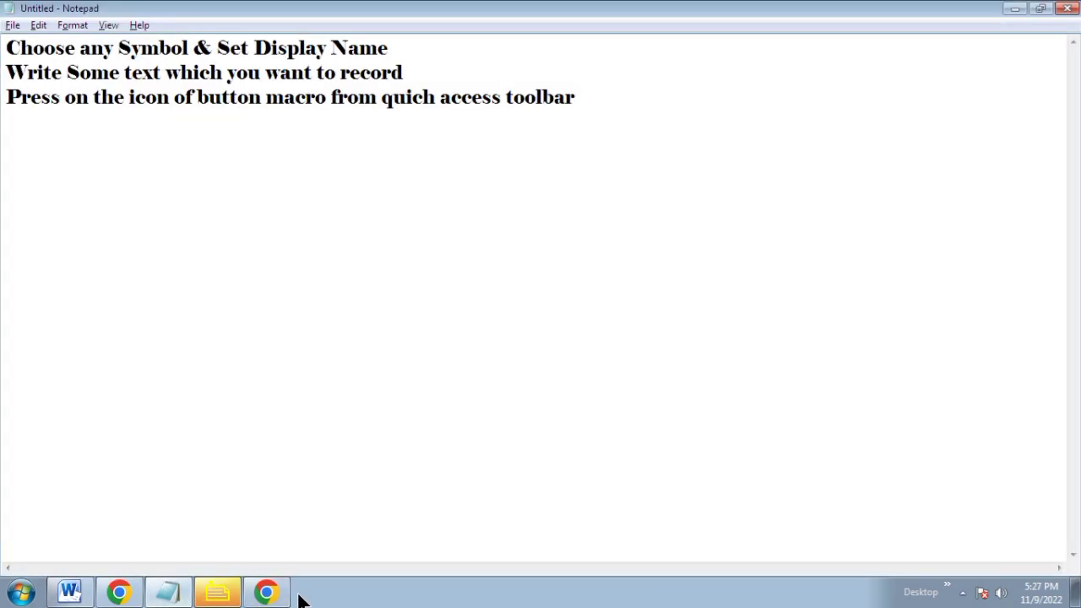